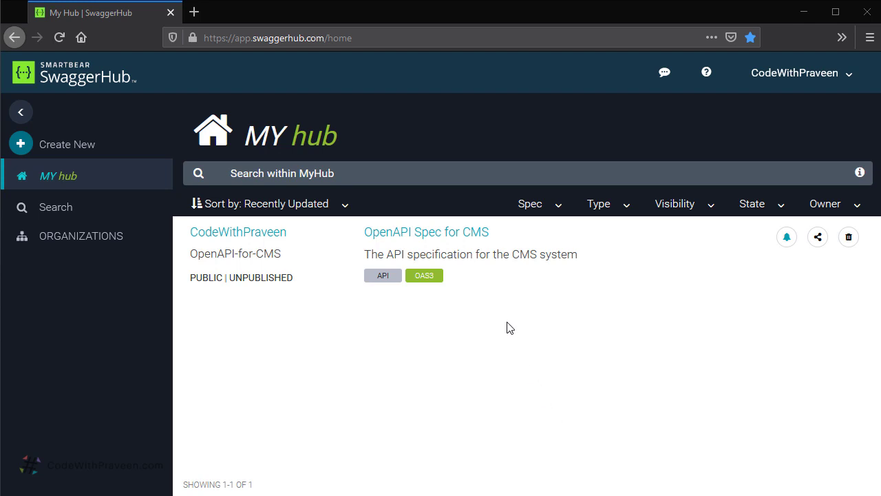
Step: Open the OpenAPI Spec for CMS and add a new integration of type API Auto Mocking
click(436, 239)
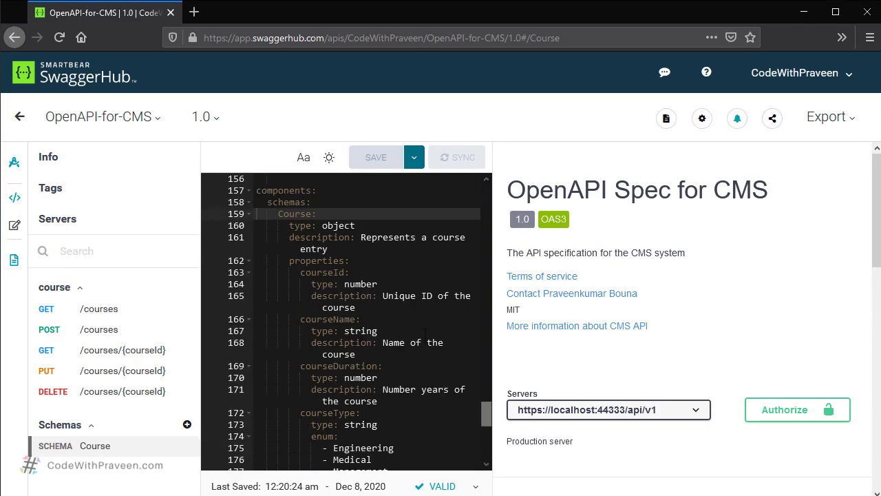
click(157, 121)
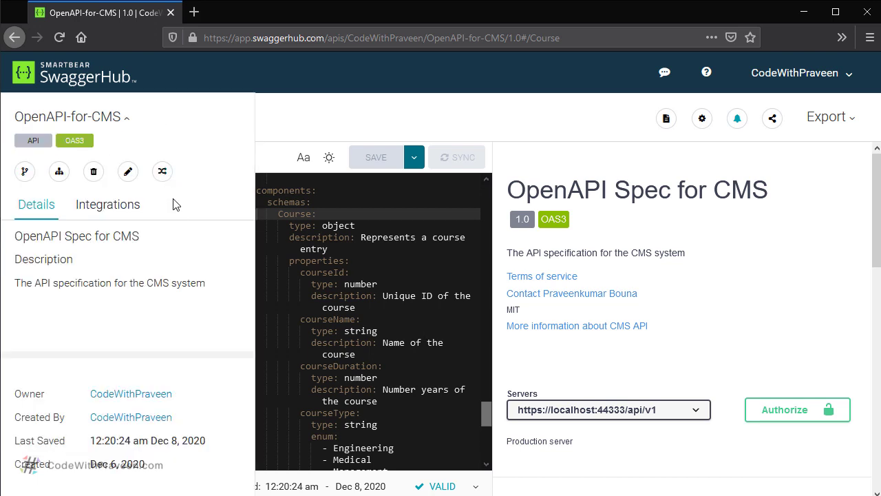
click(108, 215)
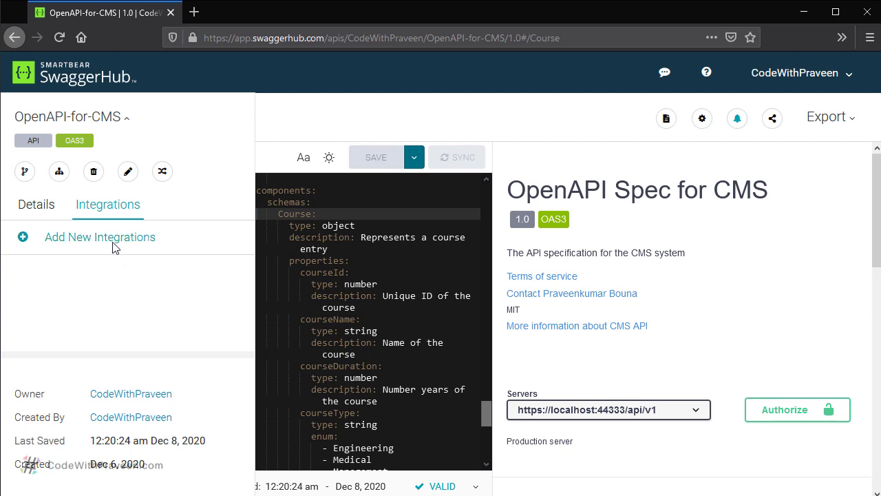
click(114, 245)
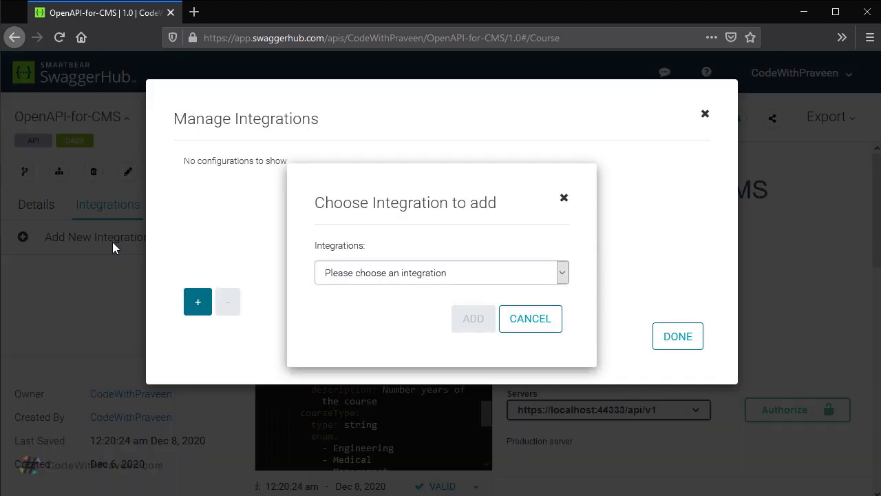
click(427, 275)
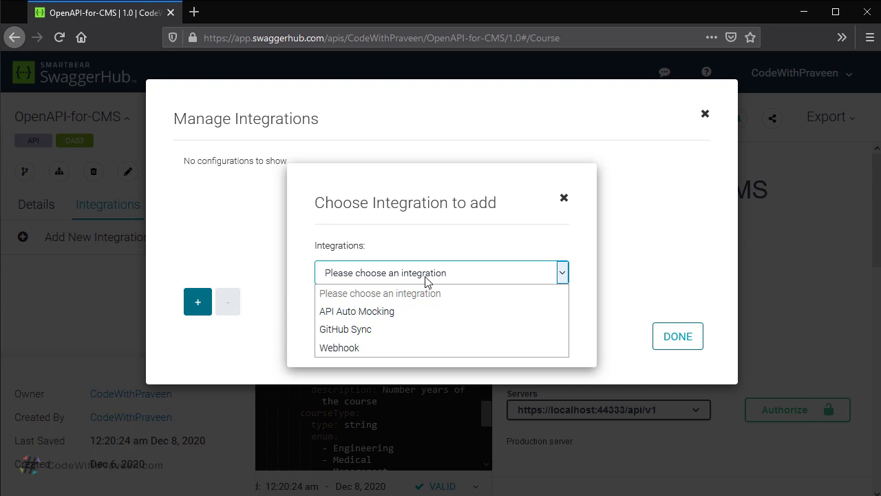
click(409, 313)
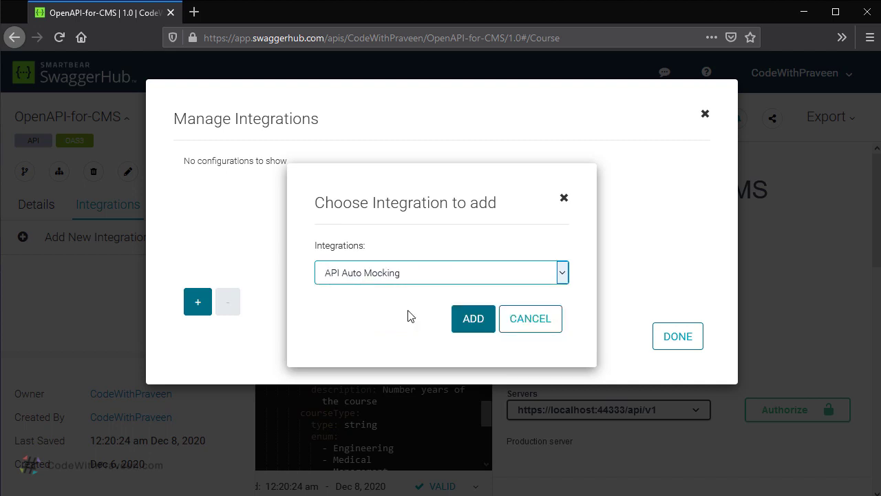
click(474, 319)
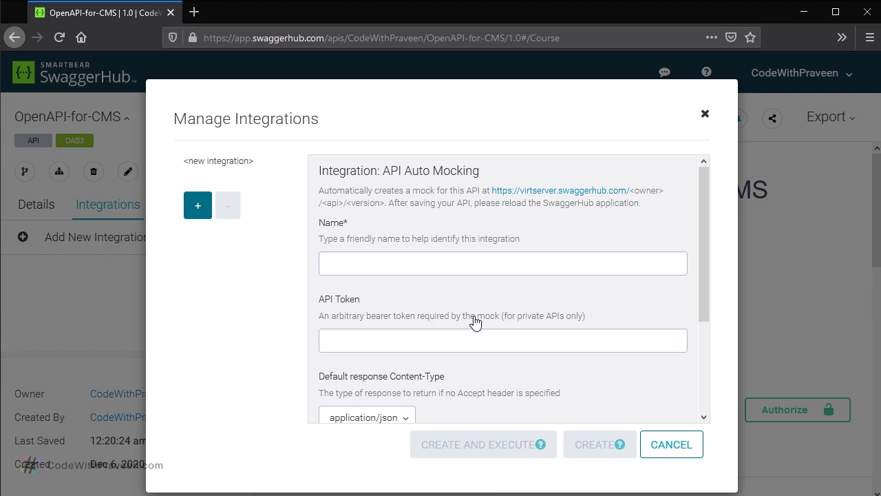
Step: Name the integration mockserver, create and execute it, and close the integrations manager
click(380, 264)
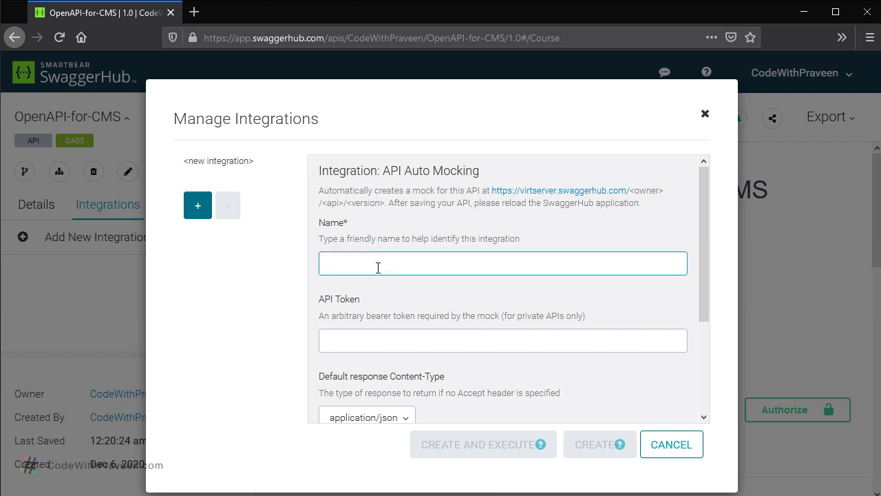
click(394, 334)
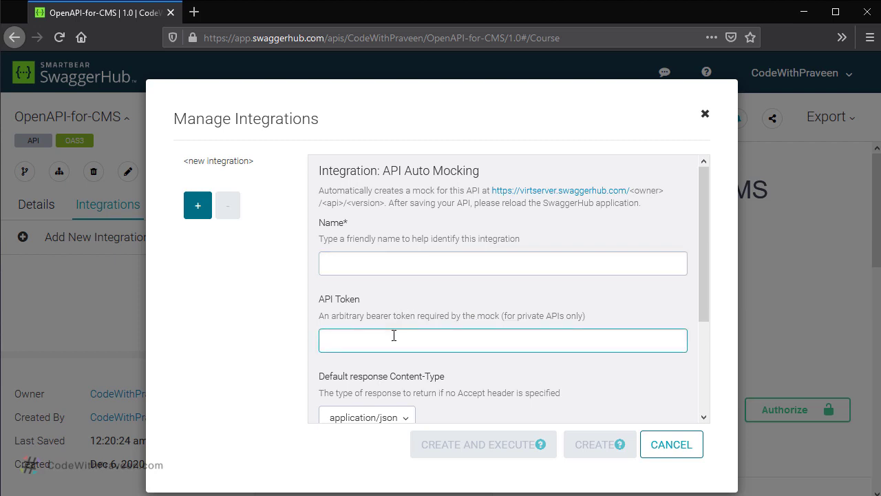
click(379, 264)
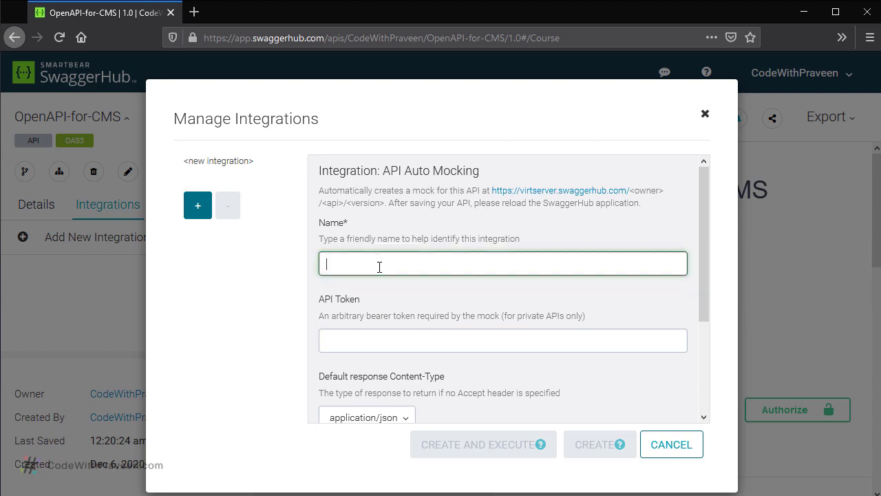
text(mockserver)
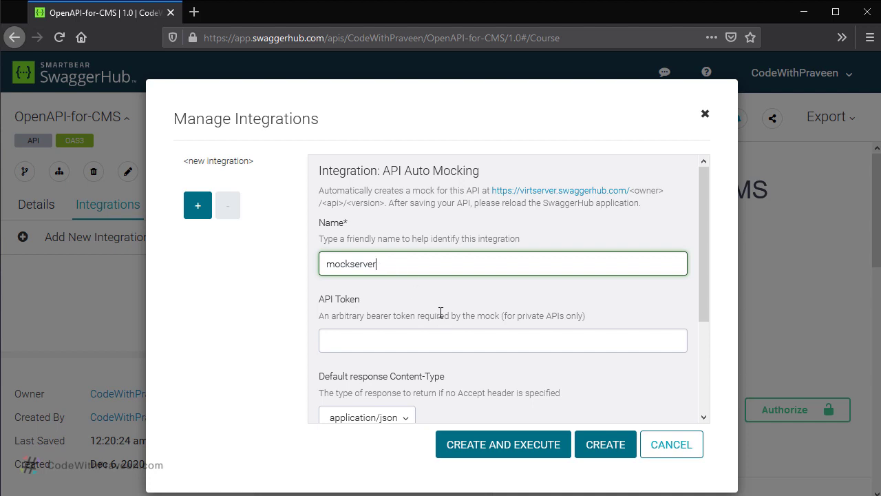
scroll(440, 313, down, 3)
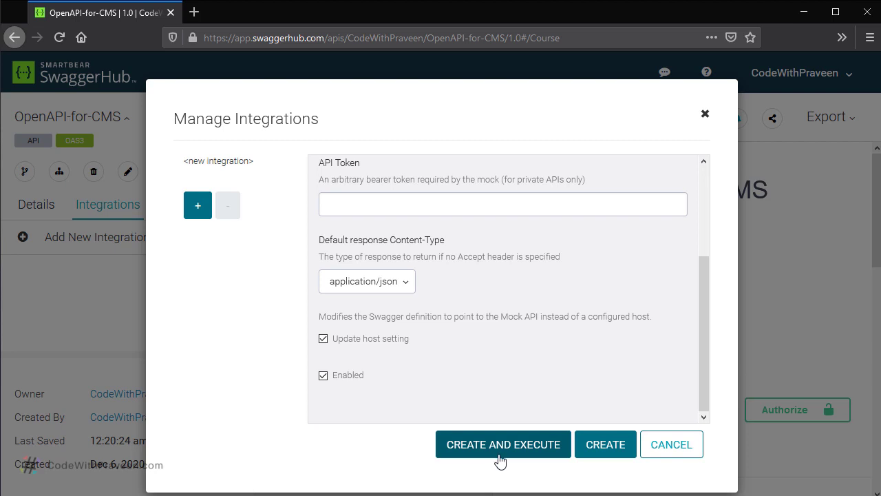
click(501, 459)
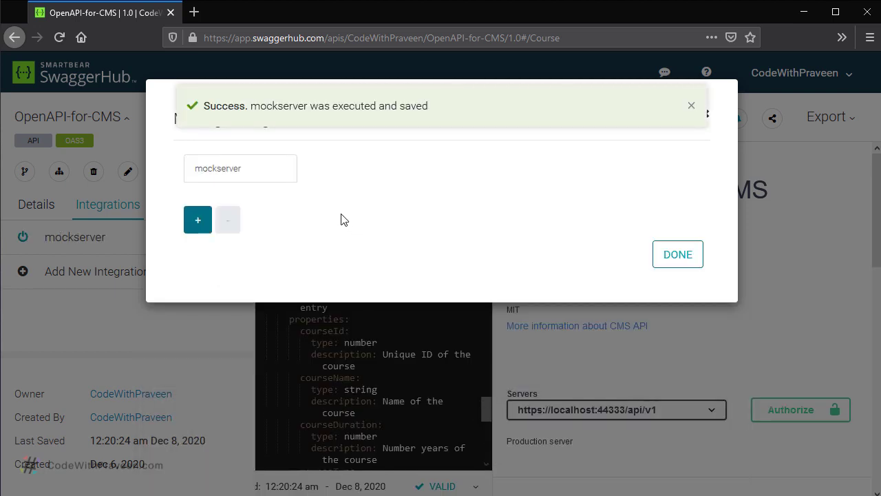
click(678, 255)
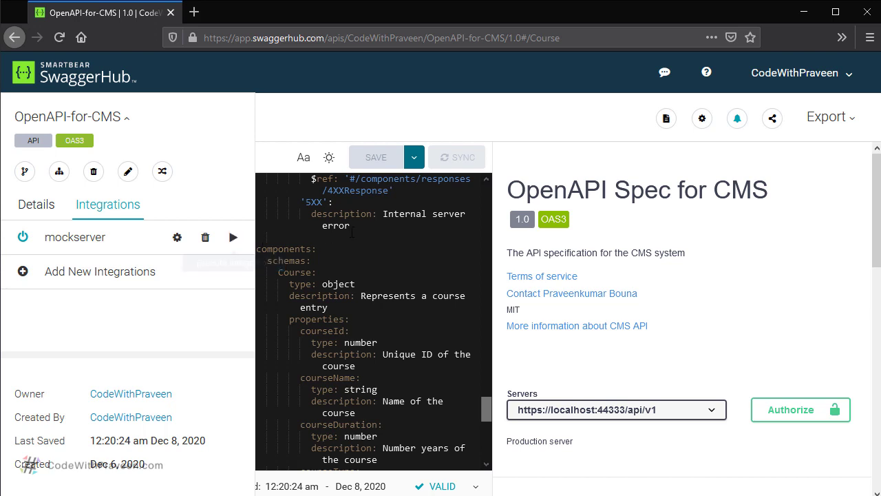
Step: Open the API's documentation view and select the virtserver.swaggerhub.com mock server as its server
click(667, 121)
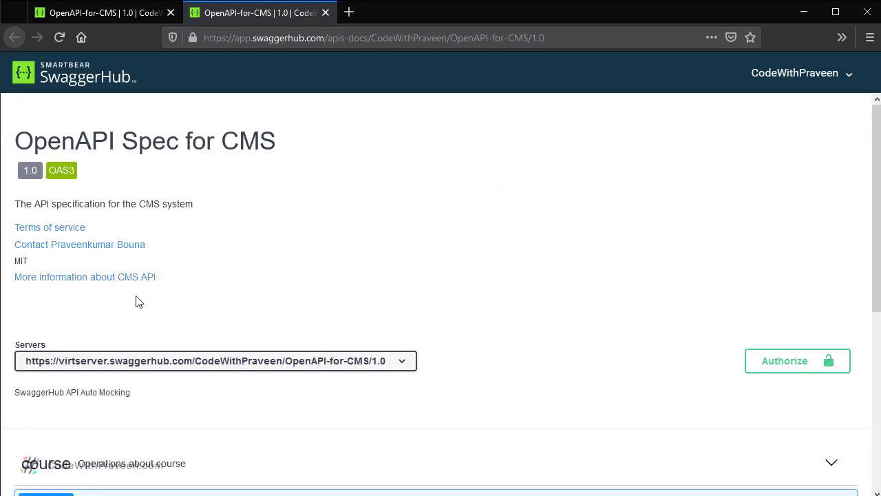
click(108, 363)
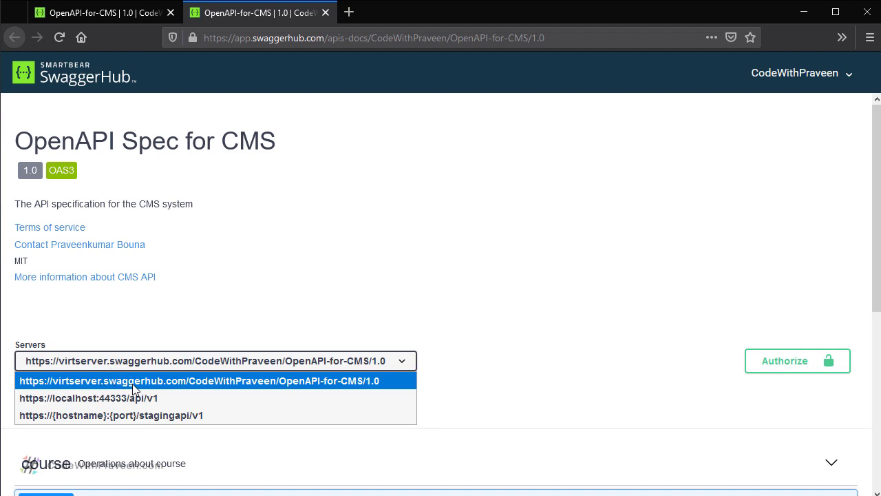
click(189, 386)
scroll(224, 387, down, 3)
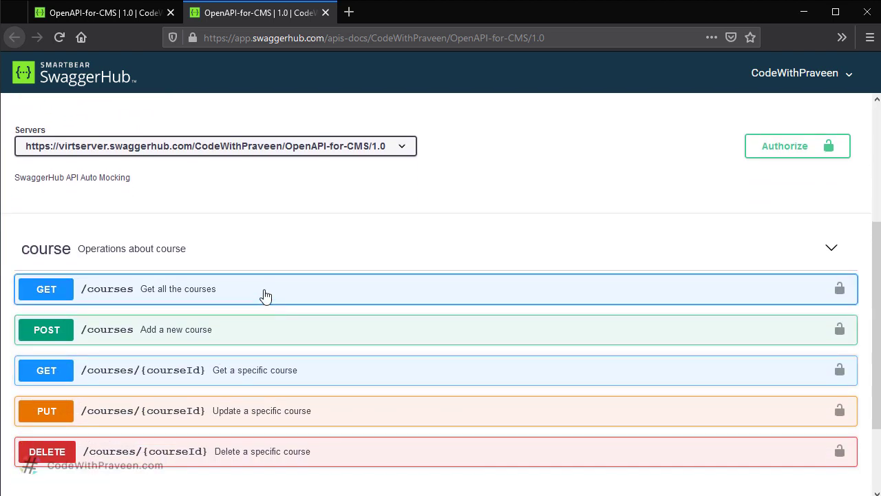
Step: Try out the GET /courses operation and execute it against the mock server with the default sort order
click(265, 296)
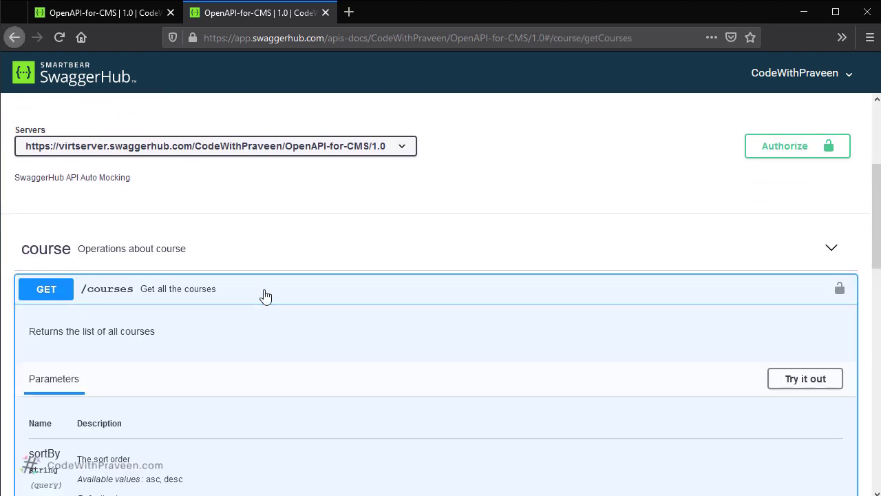
scroll(202, 328, down, 2)
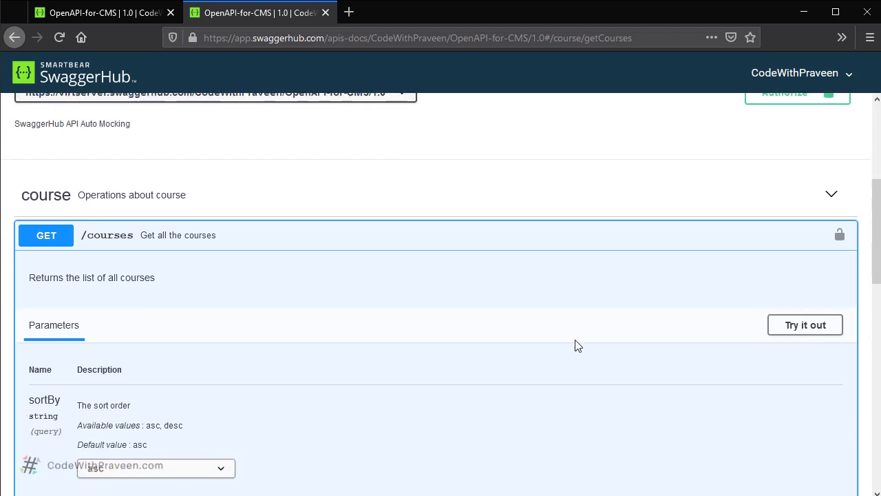
click(808, 326)
scroll(431, 338, down, 3)
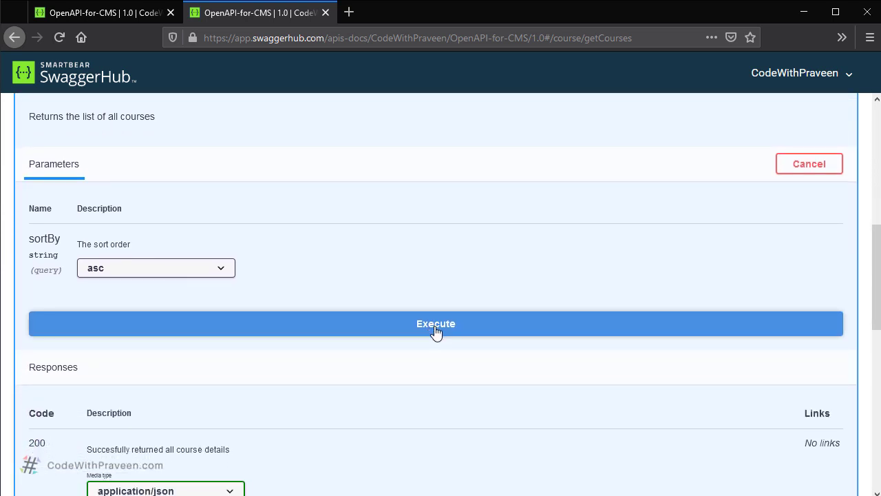
scroll(436, 332, up, 2)
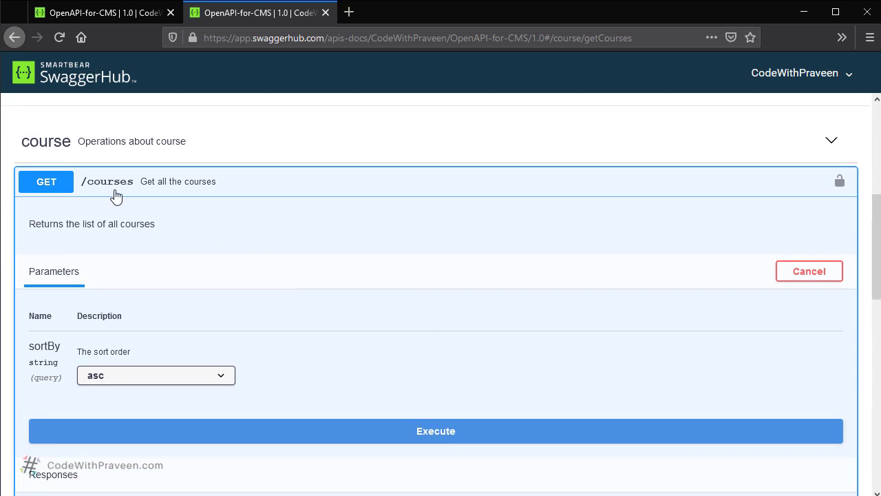
scroll(115, 196, up, 5)
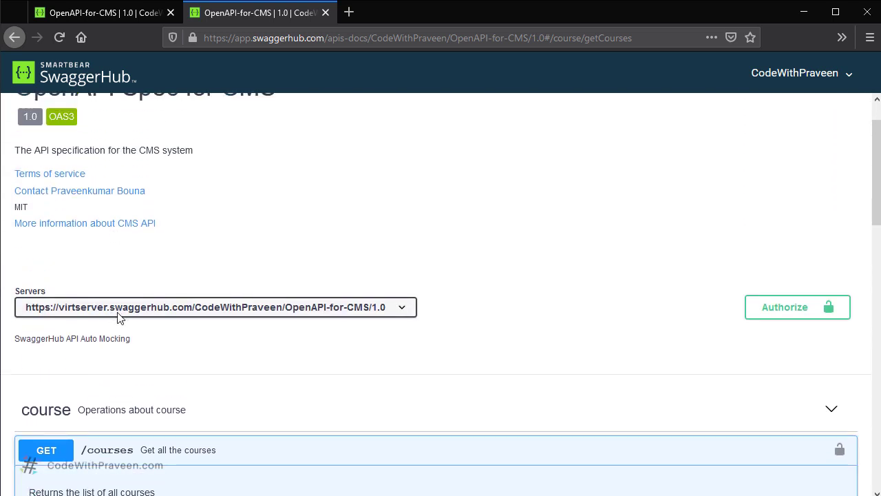
scroll(295, 353, down, 4)
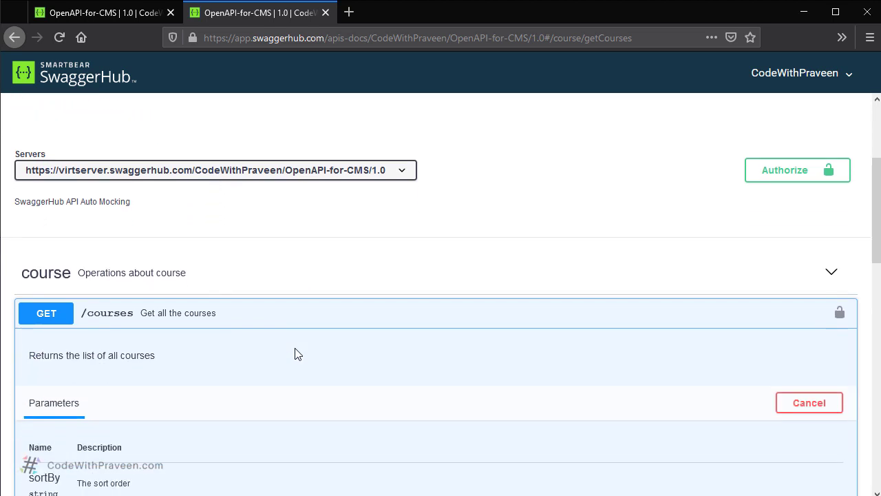
scroll(295, 353, down, 1)
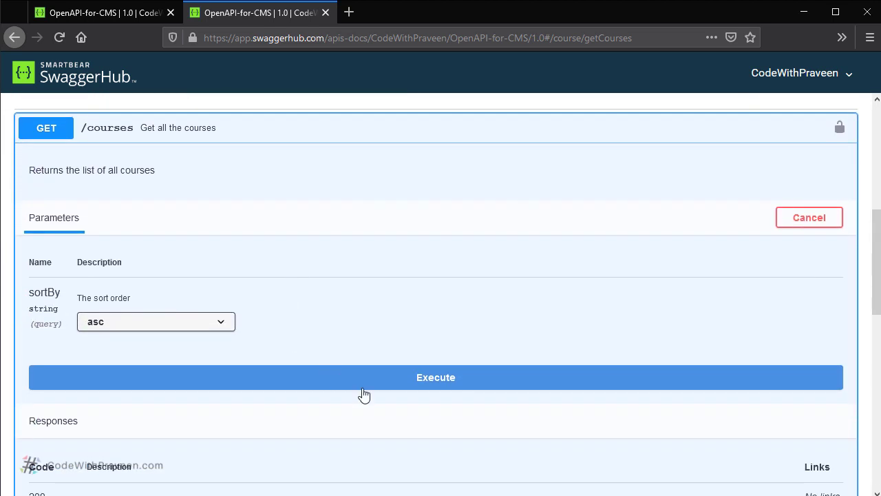
click(447, 386)
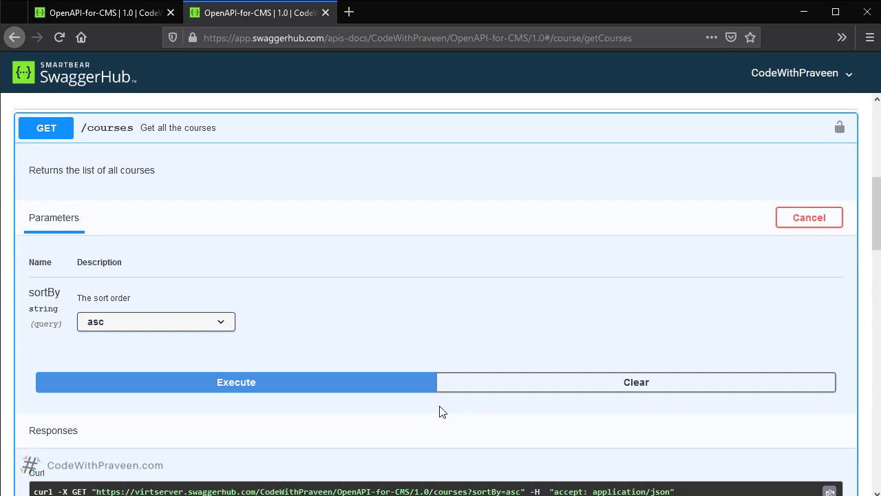
Step: Examine the request URL of the GET /courses call, including its courses path and sortBy query parameter
scroll(442, 412, down, 3)
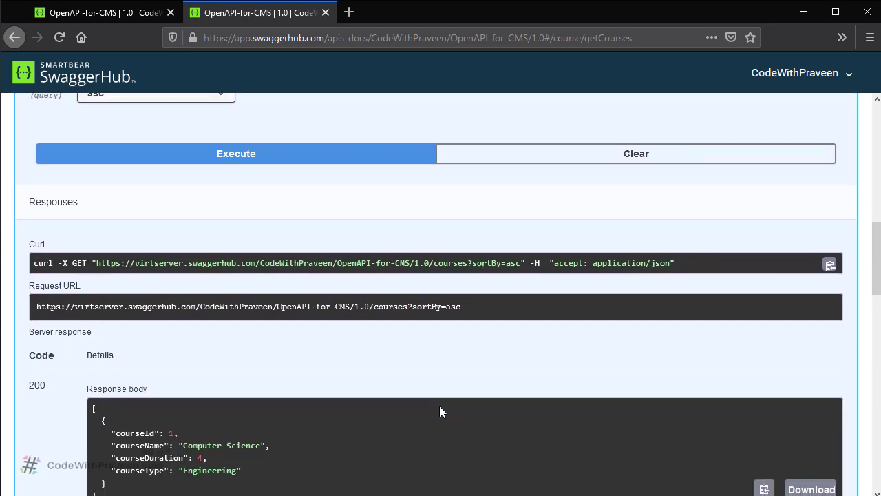
scroll(440, 412, down, 1)
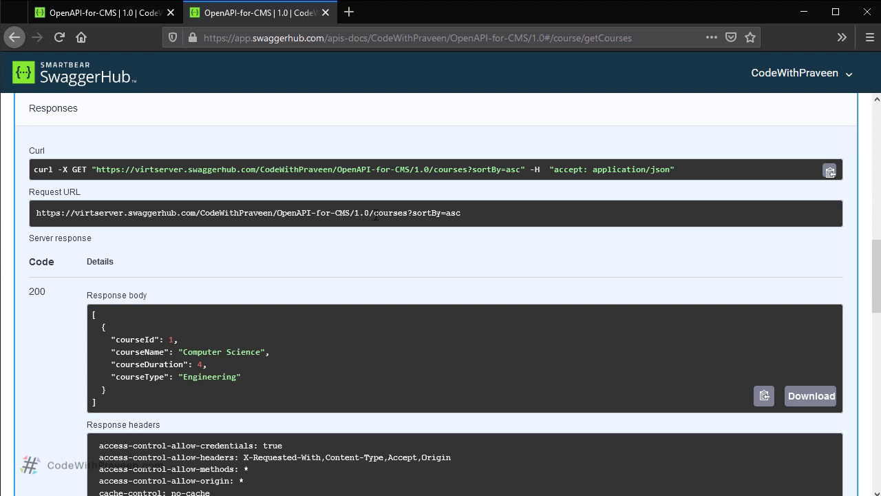
drag(373, 213, 473, 218)
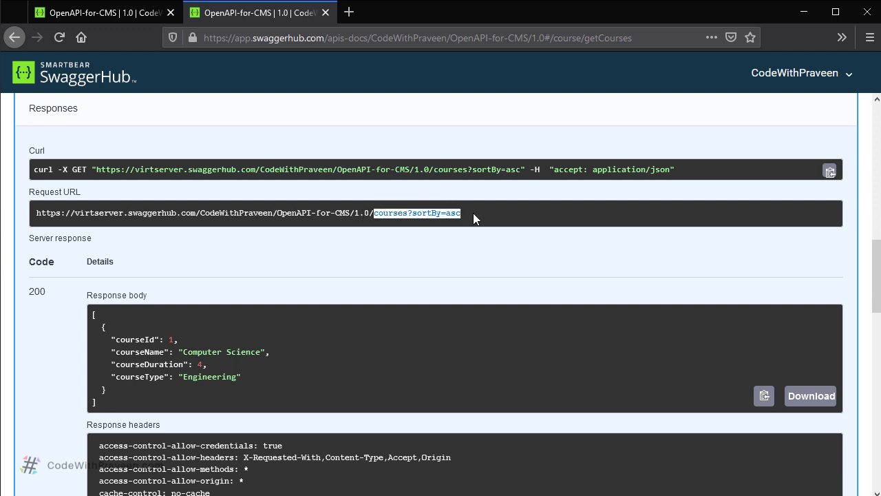
double_click(392, 213)
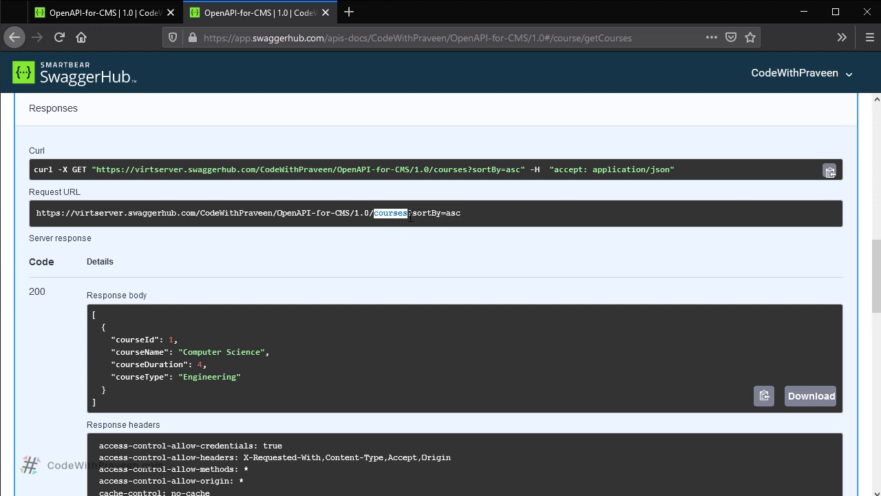
mouse_move(410, 216)
mouse_down()
mouse_move(471, 212)
mouse_move(411, 213)
mouse_up()
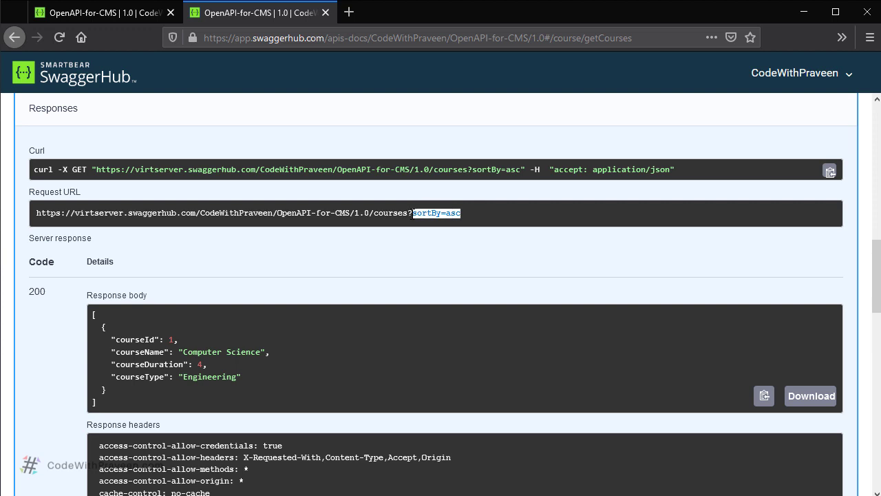
click(352, 256)
Step: Examine the status code, response body and response headers returned by the GET /courses call
scroll(349, 257, down, 3)
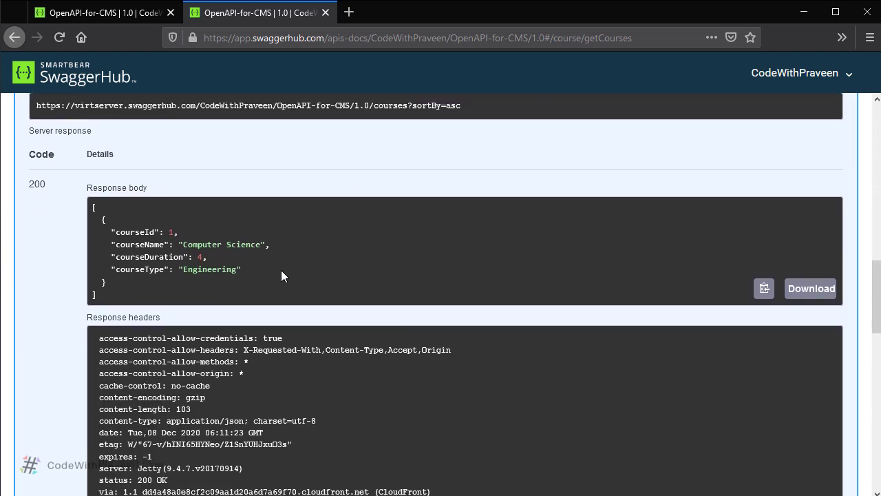
scroll(215, 264, down, 2)
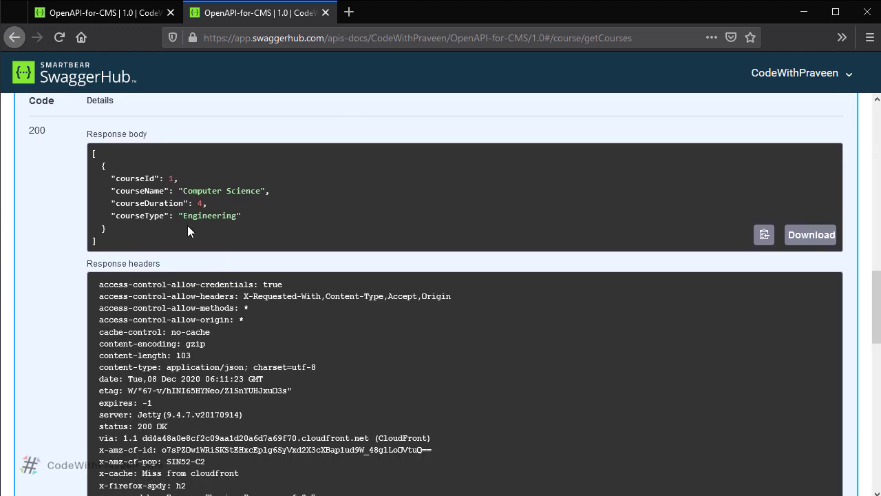
double_click(37, 130)
drag(108, 242, 93, 170)
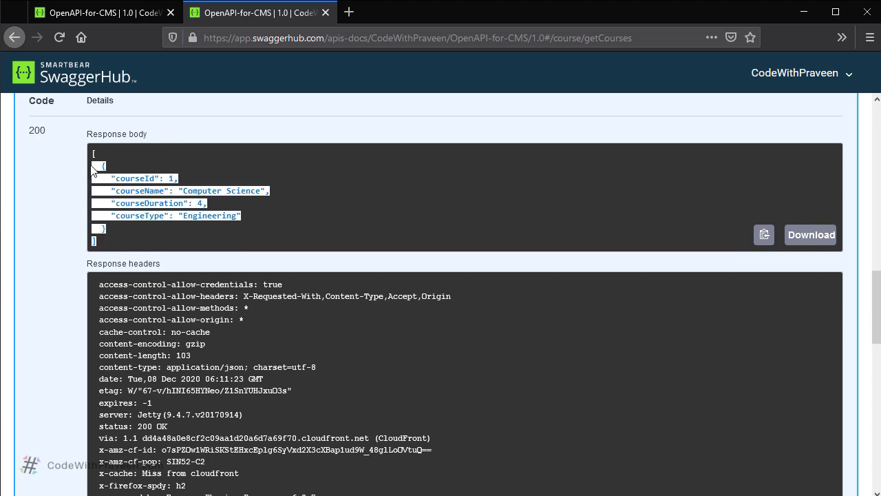
click(142, 232)
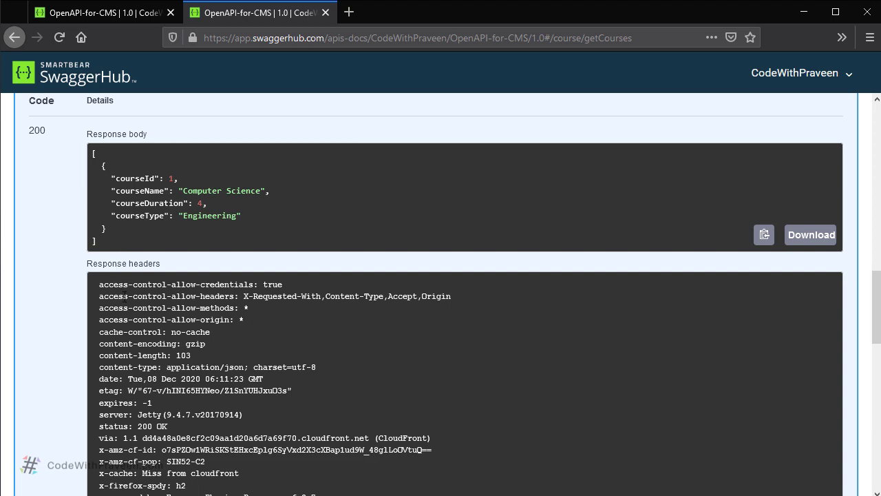
scroll(124, 296, down, 2)
scroll(126, 302, down, 2)
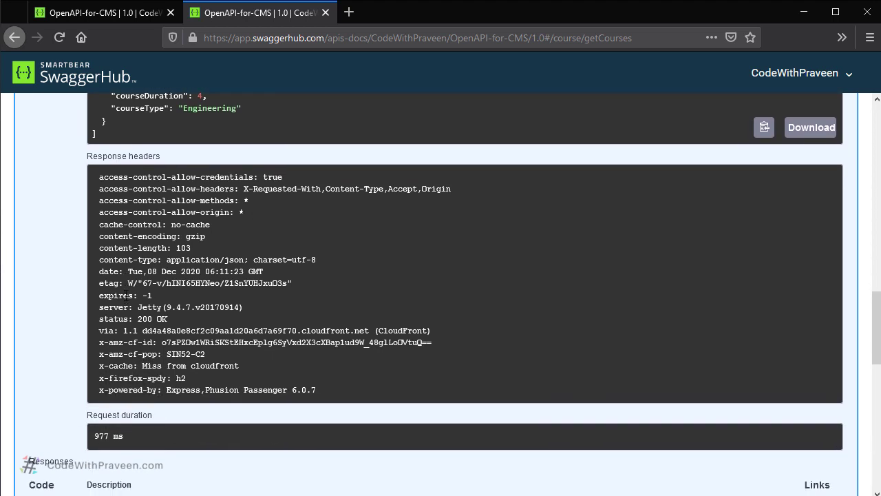
Step: Review the JSON array in the GET /courses response body and go back to the operation's parameters
scroll(128, 295, up, 6)
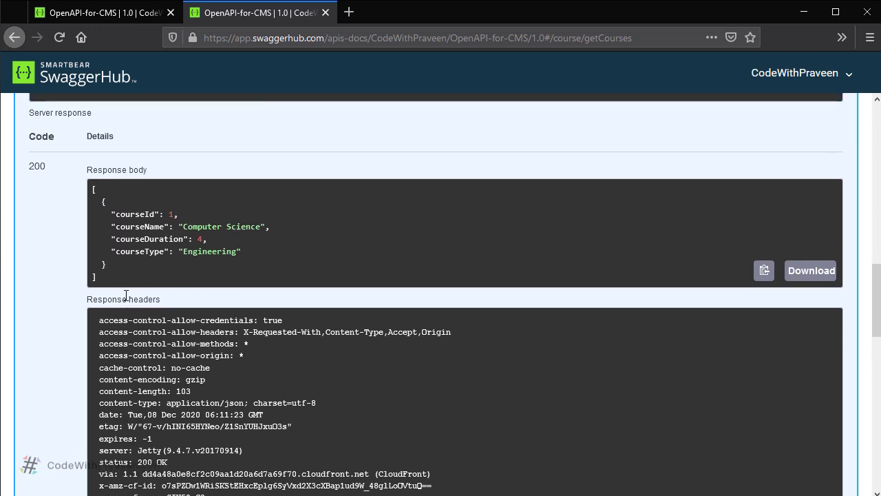
drag(104, 301, 93, 206)
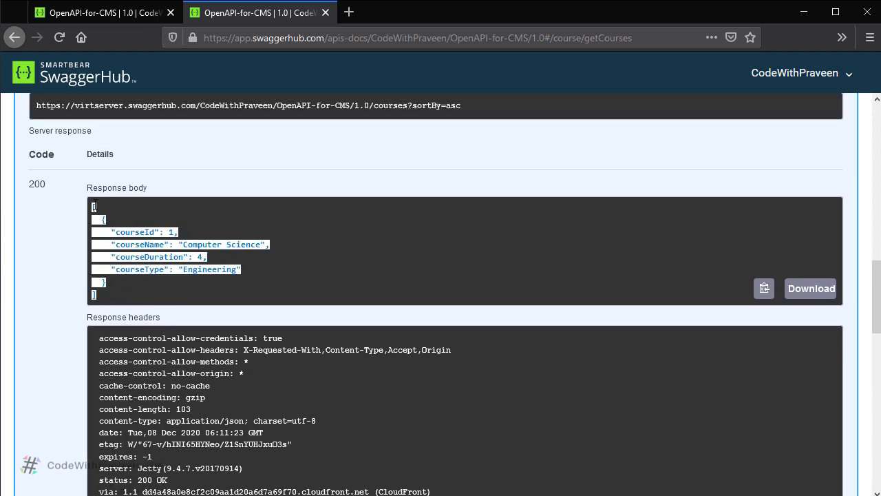
click(102, 303)
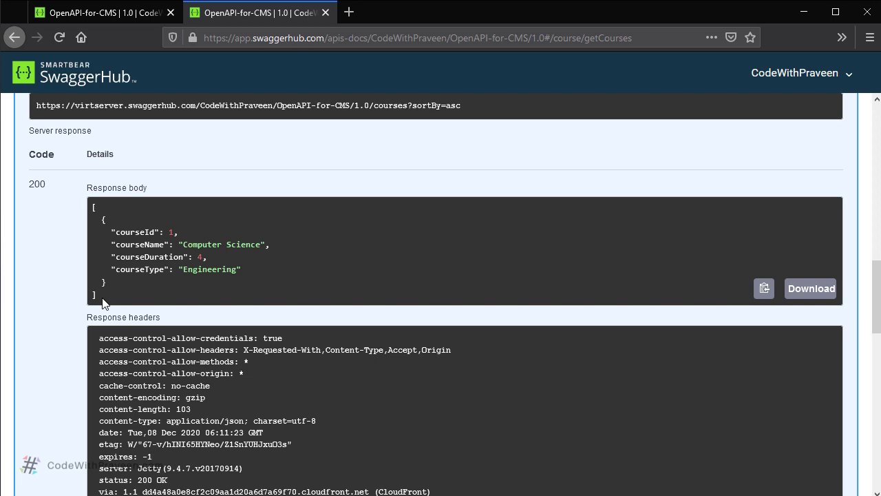
scroll(102, 303, up, 14)
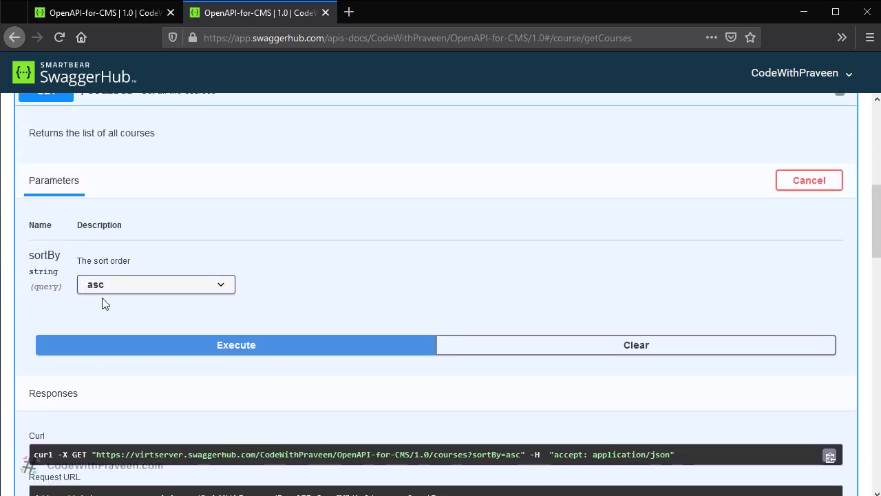
scroll(102, 303, up, 3)
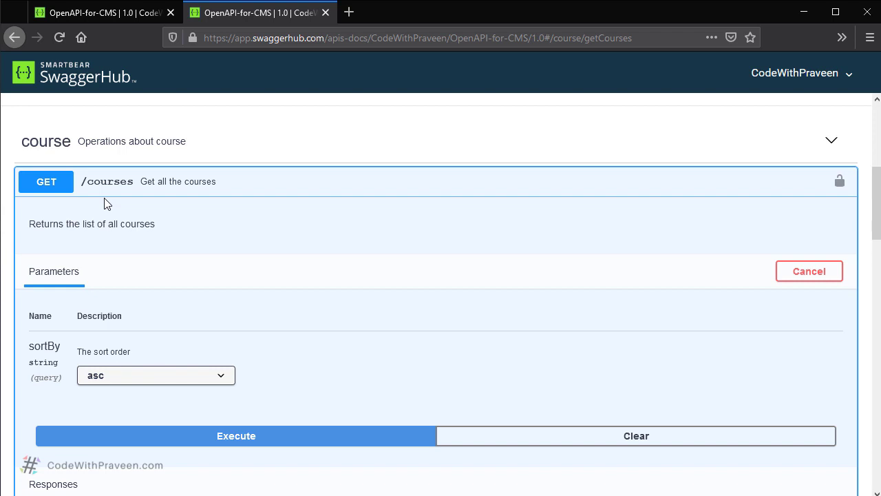
Step: Go to the GET /courses definition in the API editor and examine its 200 response description and array schema
click(114, 14)
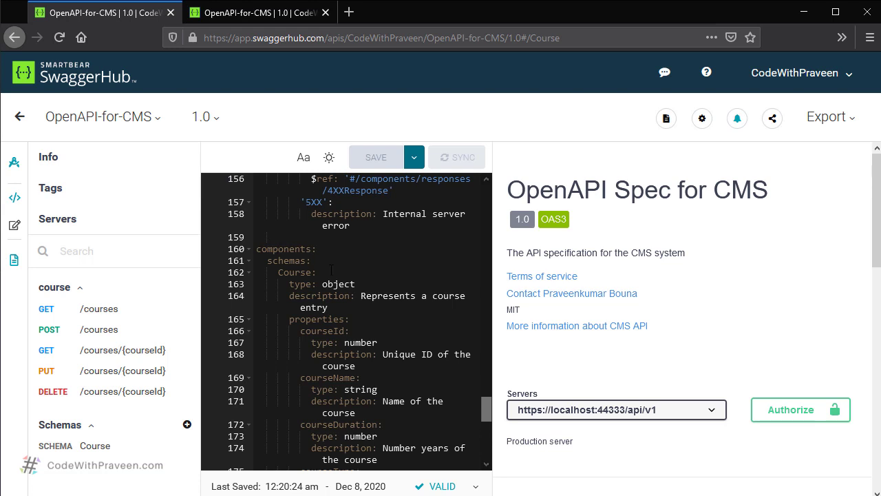
click(65, 310)
scroll(327, 335, down, 5)
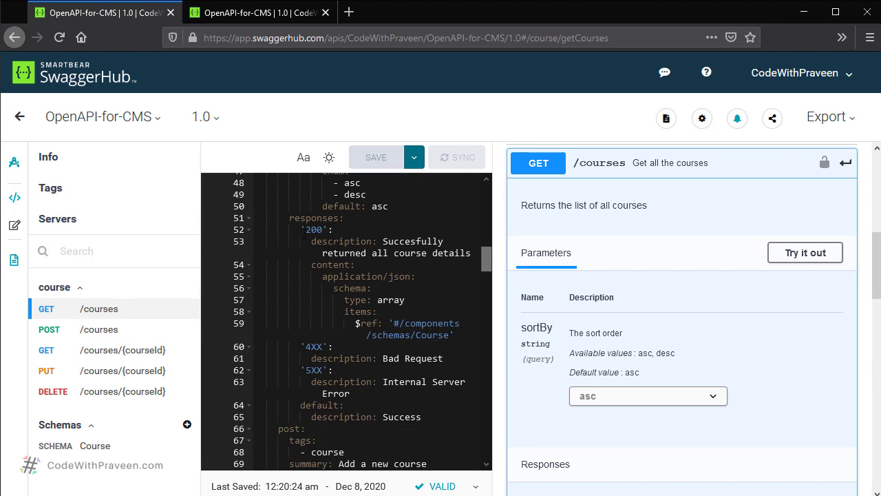
click(342, 231)
key(shift+Home)
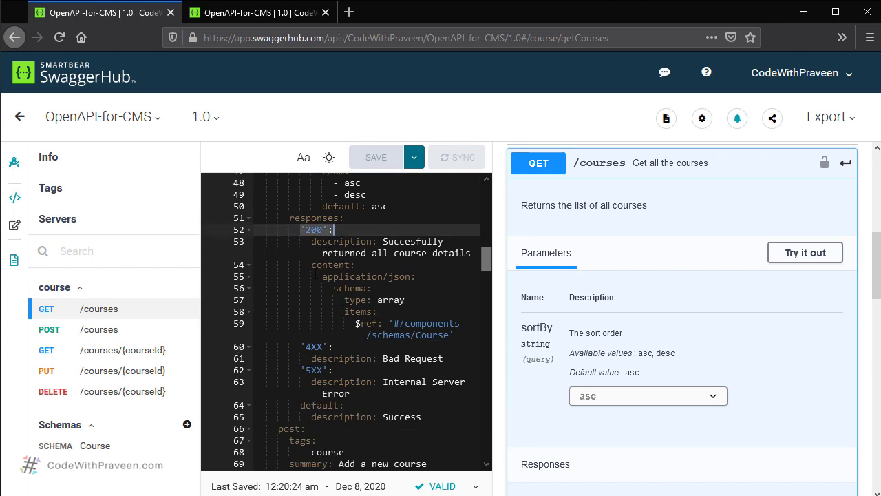
drag(312, 241, 455, 334)
click(388, 299)
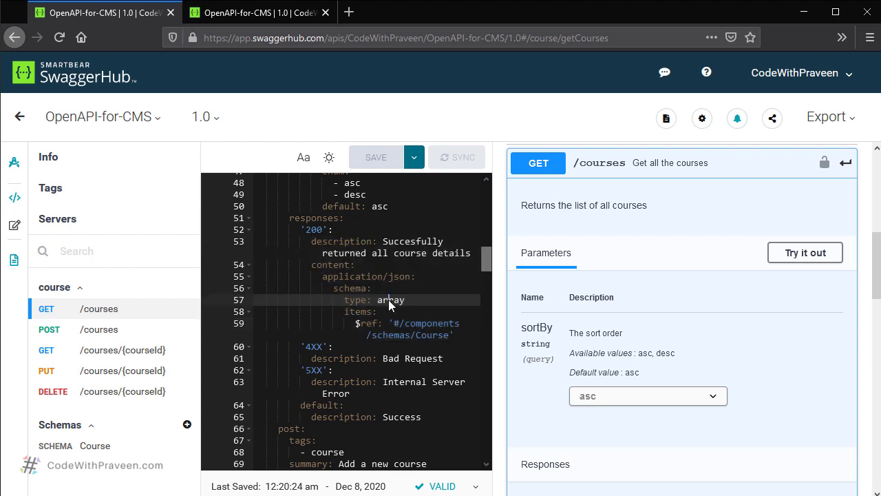
Step: Follow the response's '#/components/schemas/Course' reference to the Course schema and examine its example values
drag(390, 323, 450, 335)
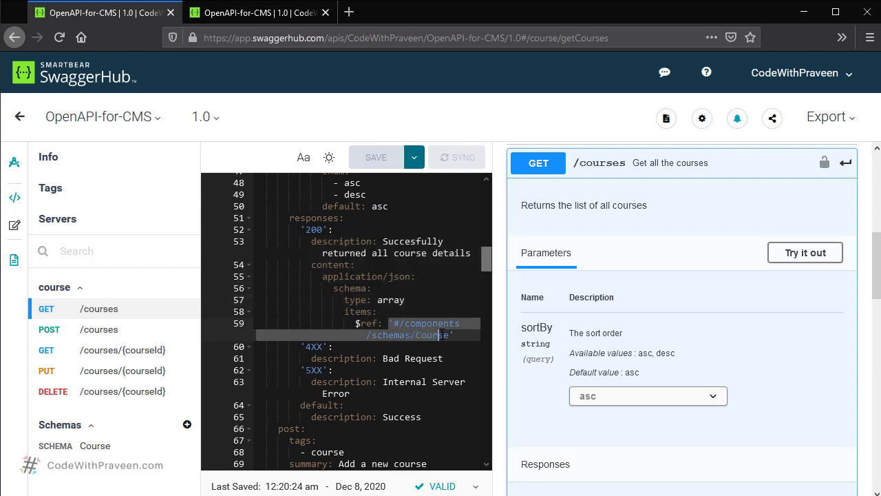
drag(484, 272, 480, 435)
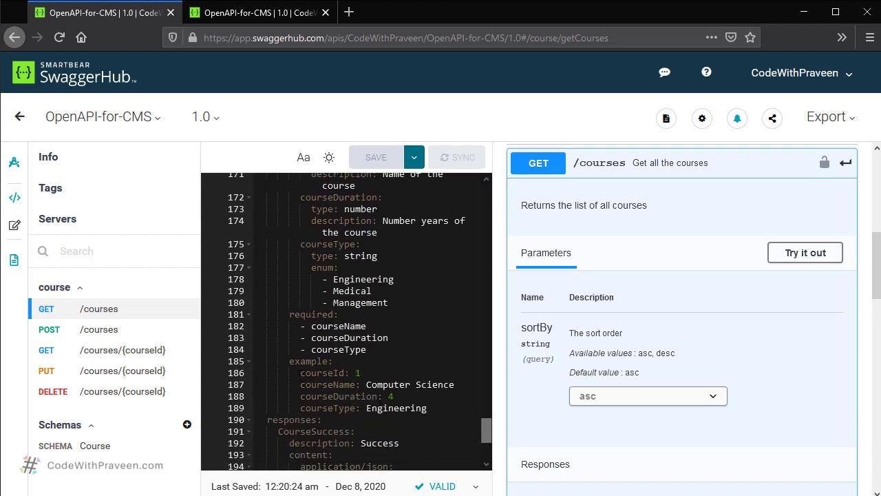
drag(300, 372, 434, 409)
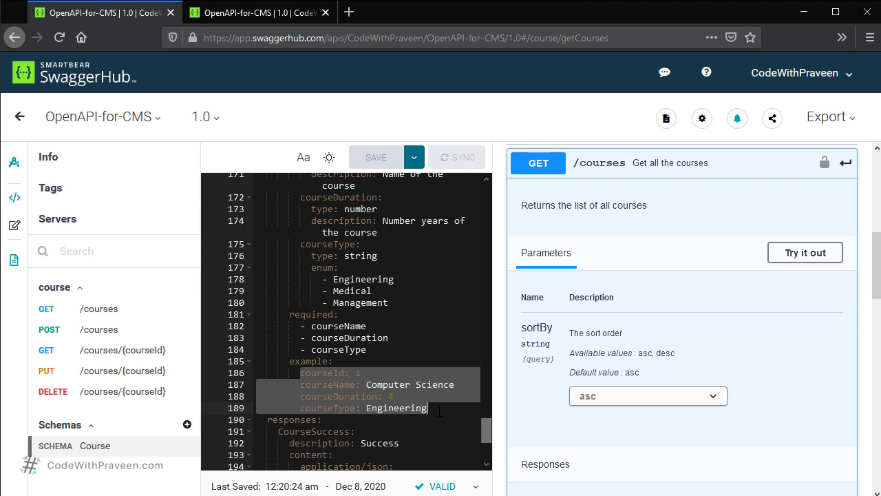
Step: Return to the API's documentation view and collapse the GET /courses operation
click(270, 14)
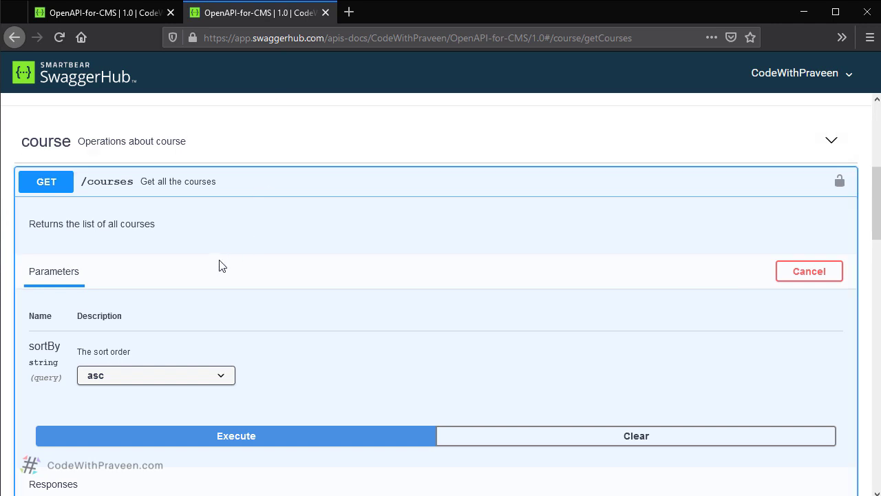
click(246, 187)
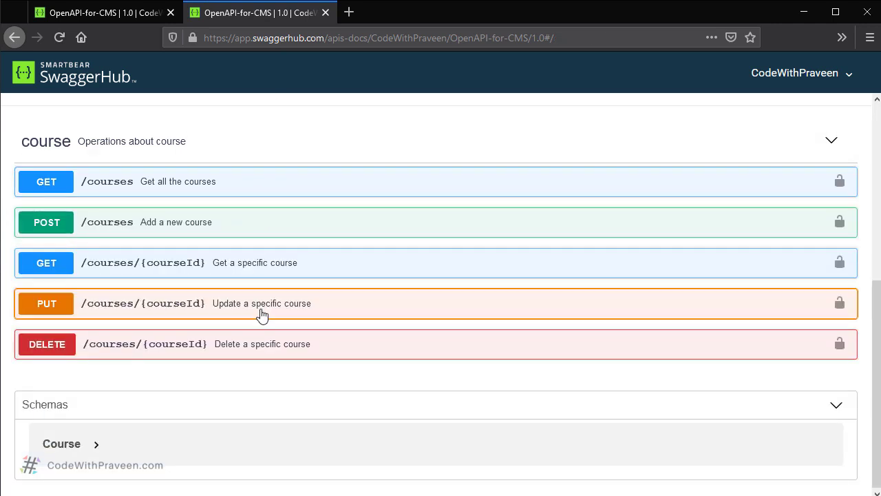